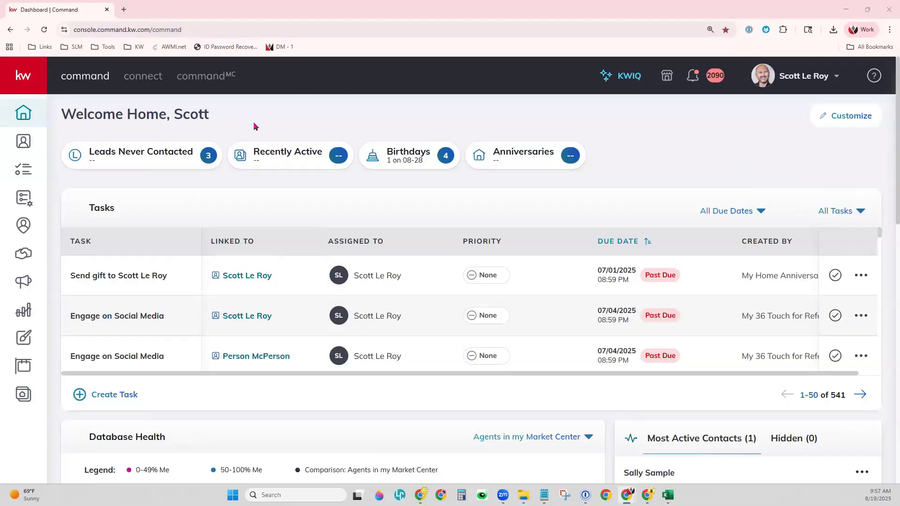
- Open the file upload form for importing contacts into the contacts database
click(23, 142)
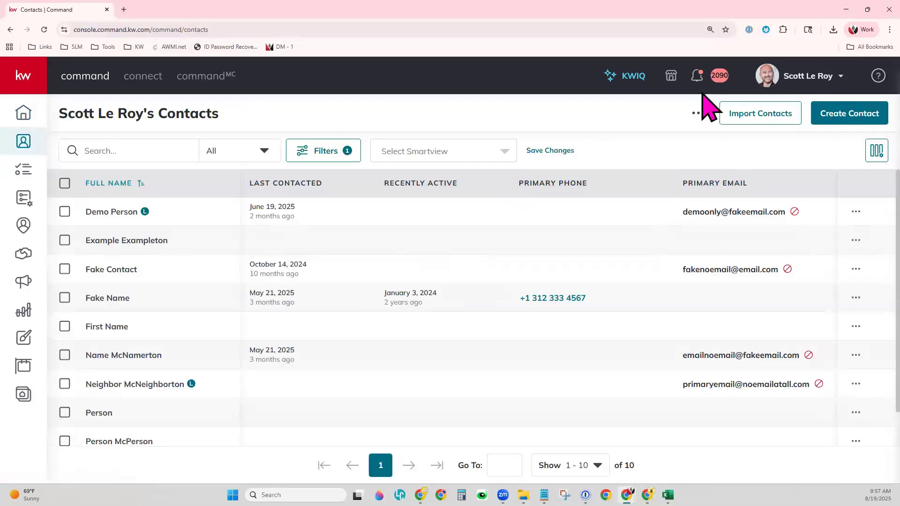
click(774, 126)
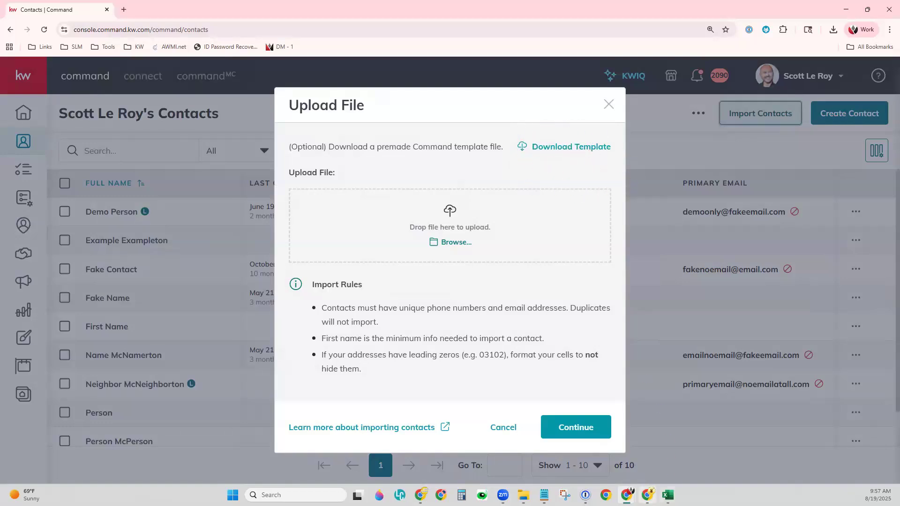
- Switch to Excel and bring up the Custom Import Demo 1 workbook
mouse_move(667, 496)
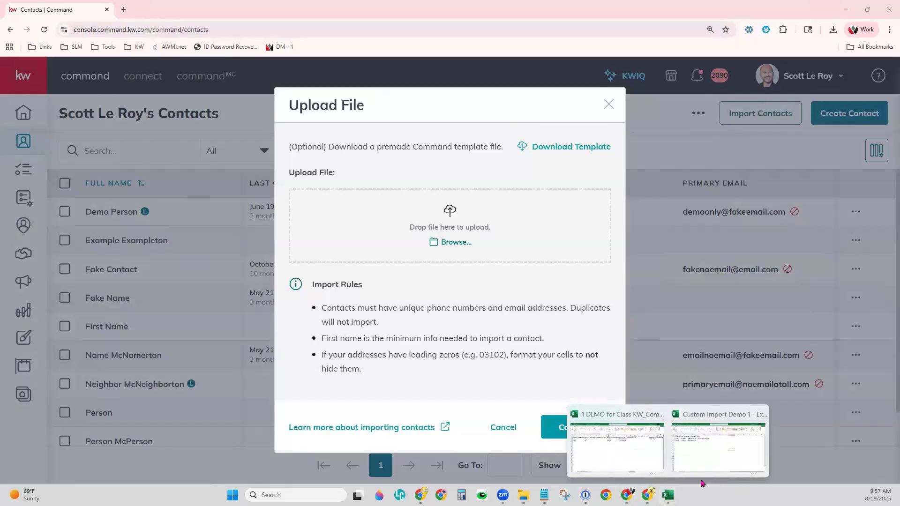
click(641, 453)
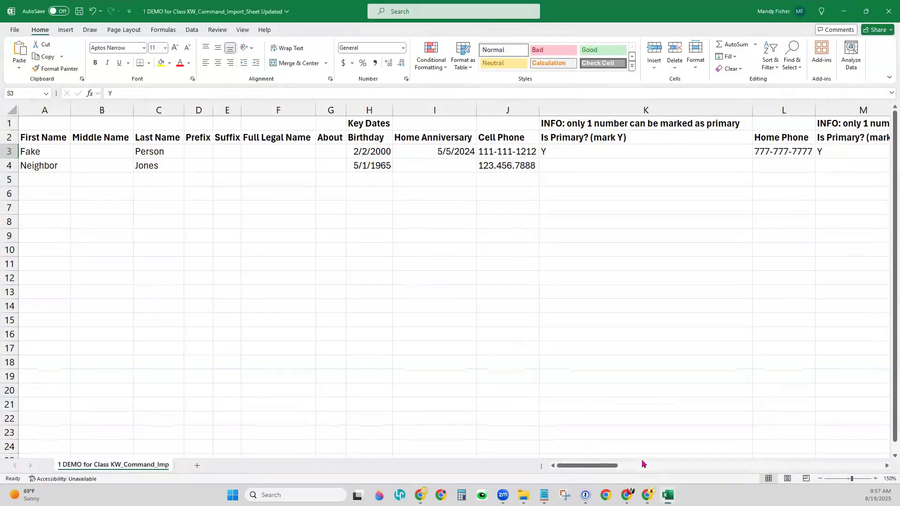
mouse_move(668, 495)
click(717, 435)
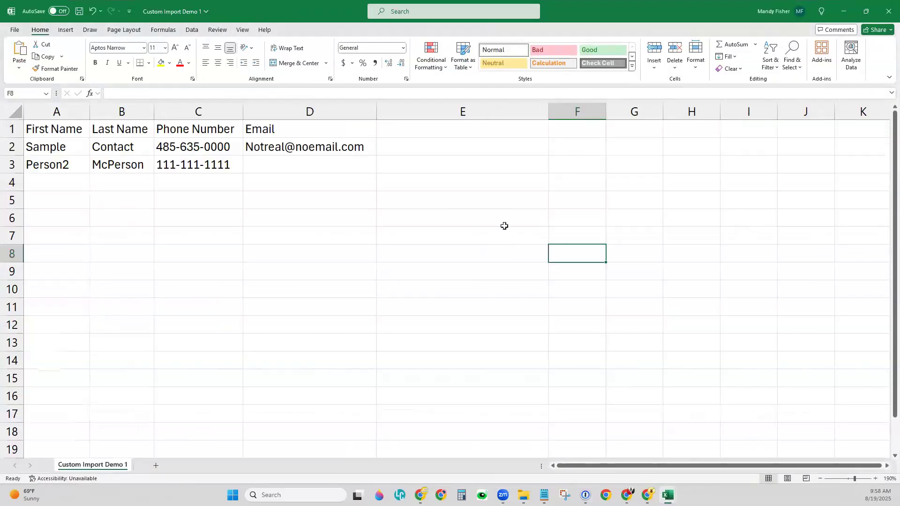
- Examine the First Name, Last Name, Phone Number and Email headers in row 1 and the contact rows beneath them
click(10, 129)
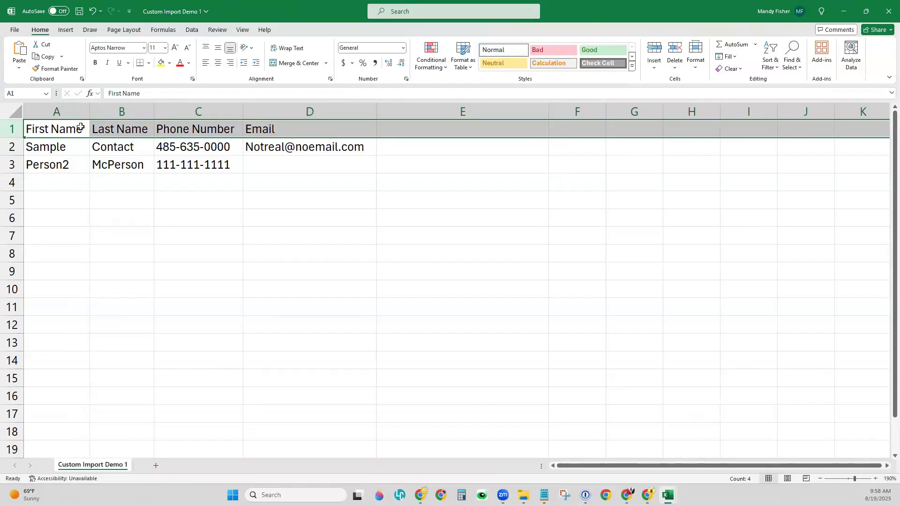
click(117, 126)
click(207, 136)
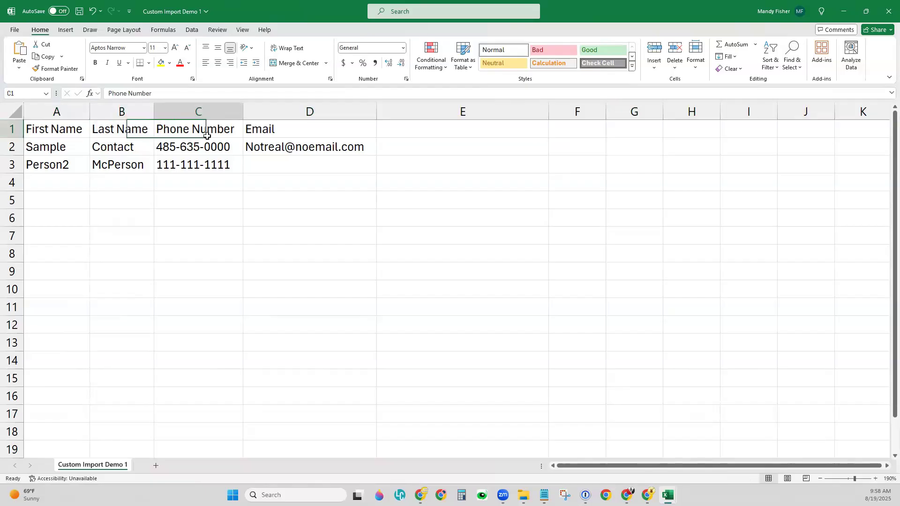
click(271, 140)
click(270, 133)
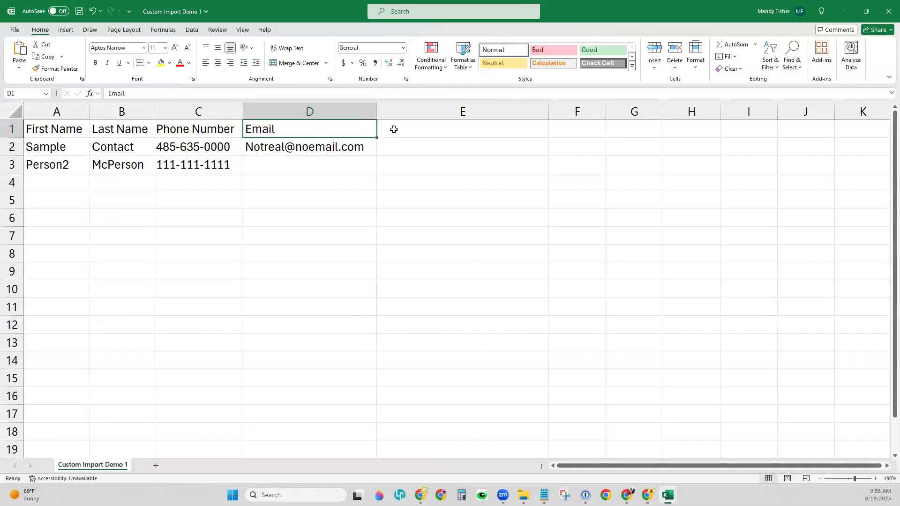
click(58, 133)
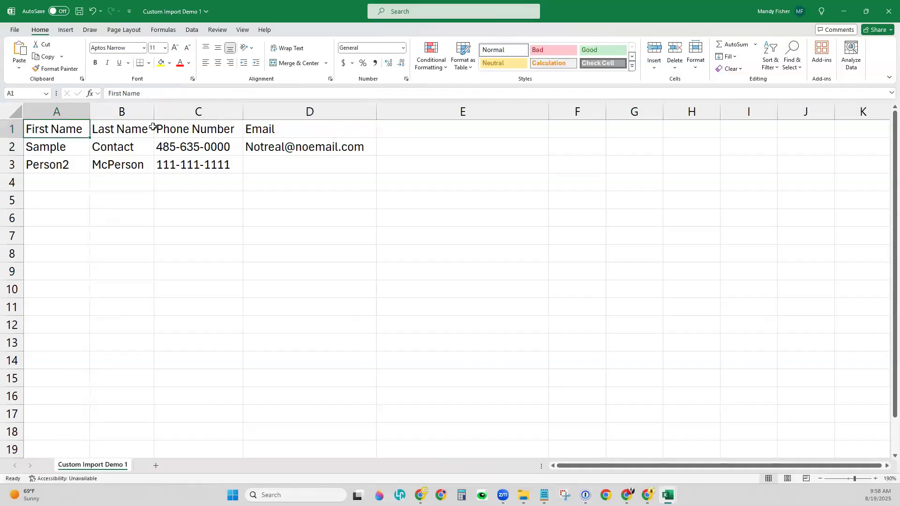
click(13, 129)
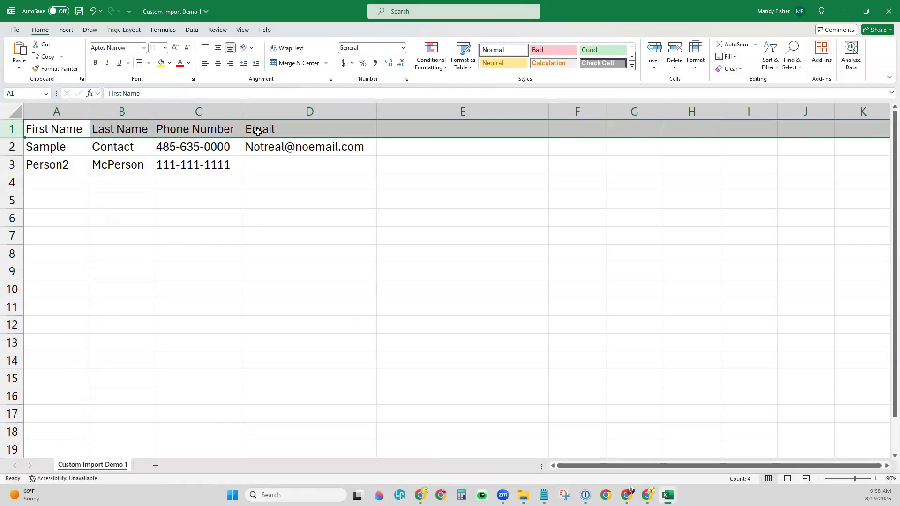
click(210, 206)
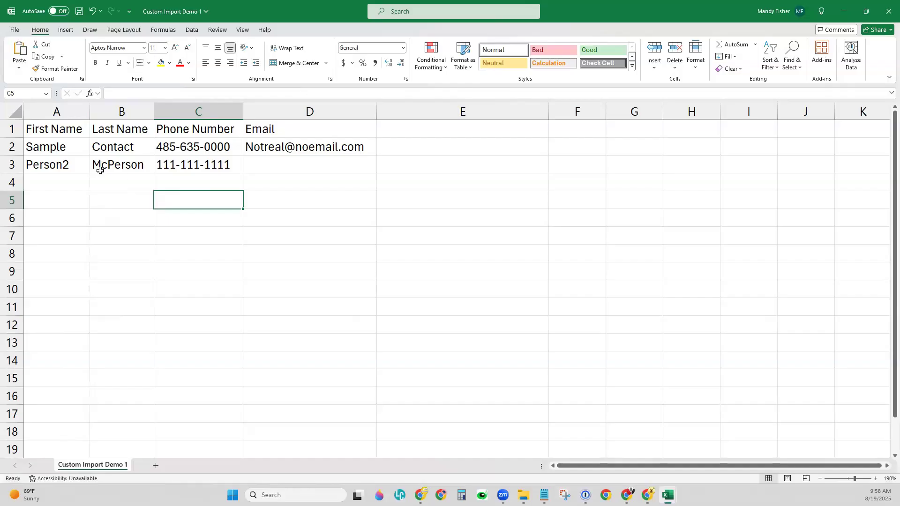
click(60, 143)
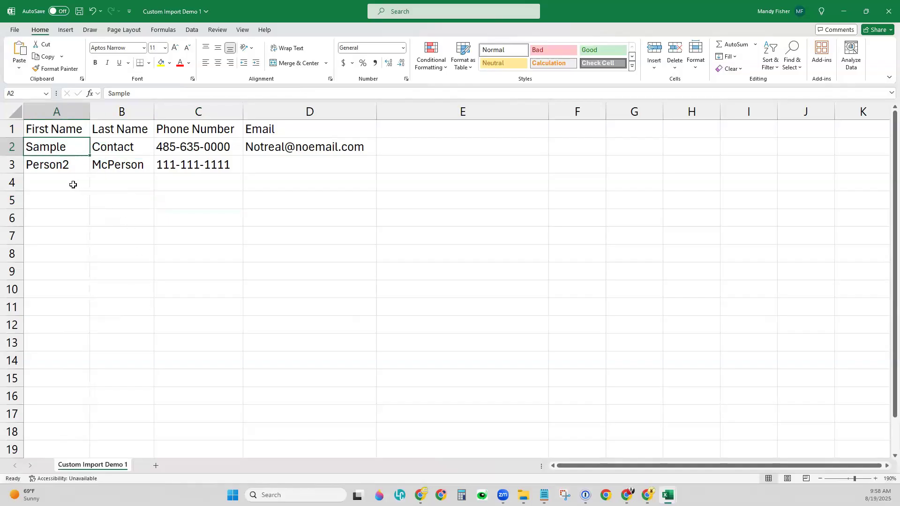
click(73, 184)
click(141, 182)
click(233, 186)
click(311, 178)
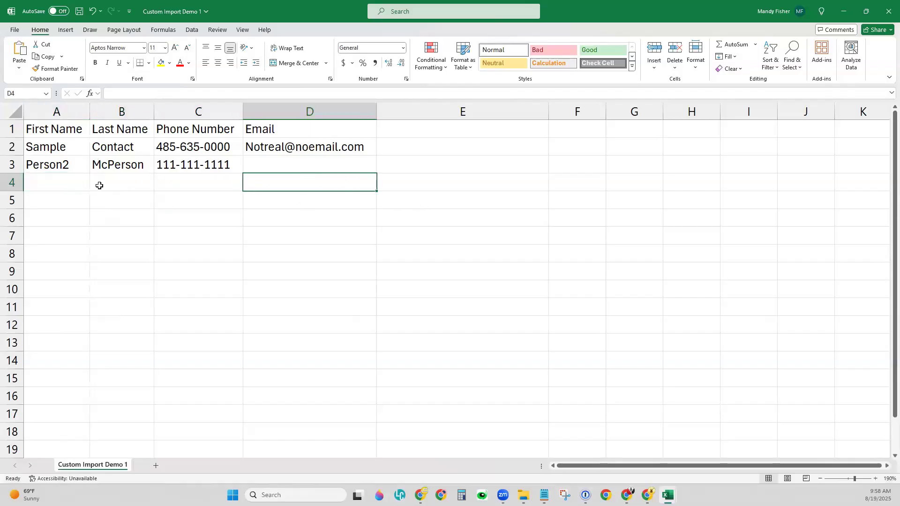
- Enter a new contact's first name in A4 and phone number in C4
click(43, 181)
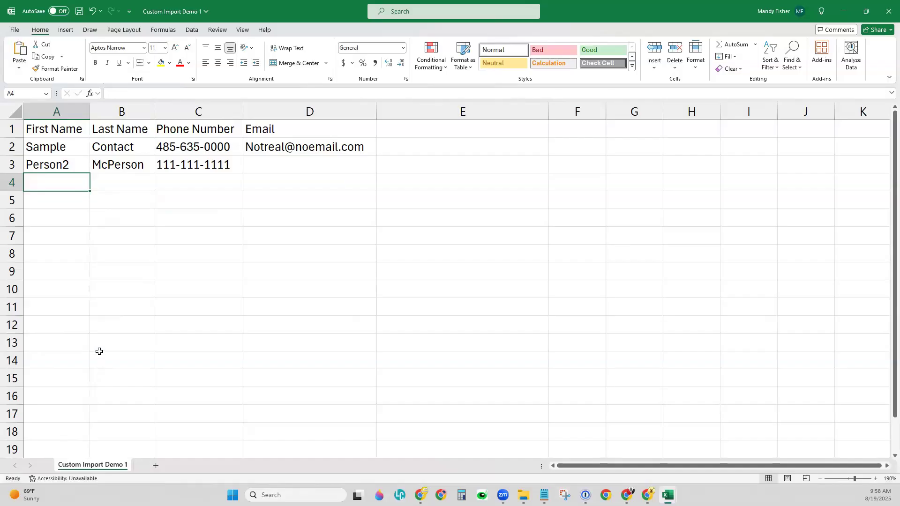
text(Neighbor)
key(Tab)
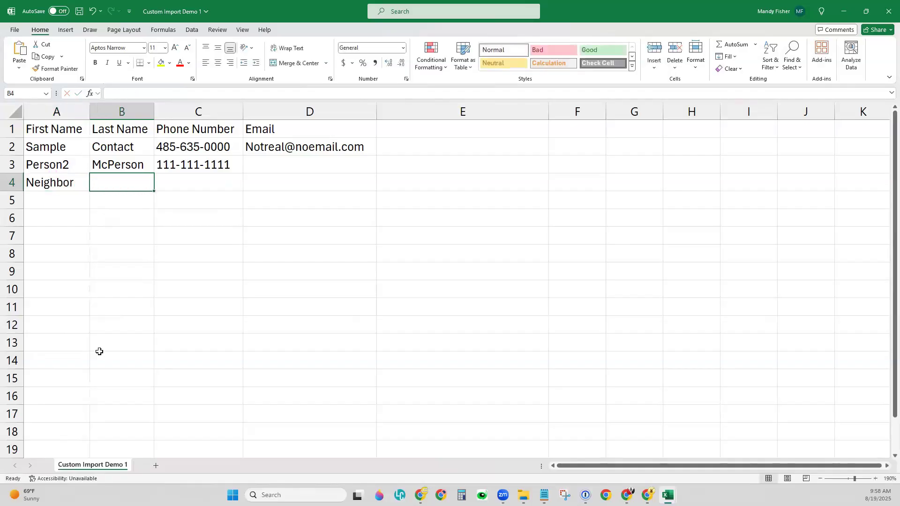
key(Tab)
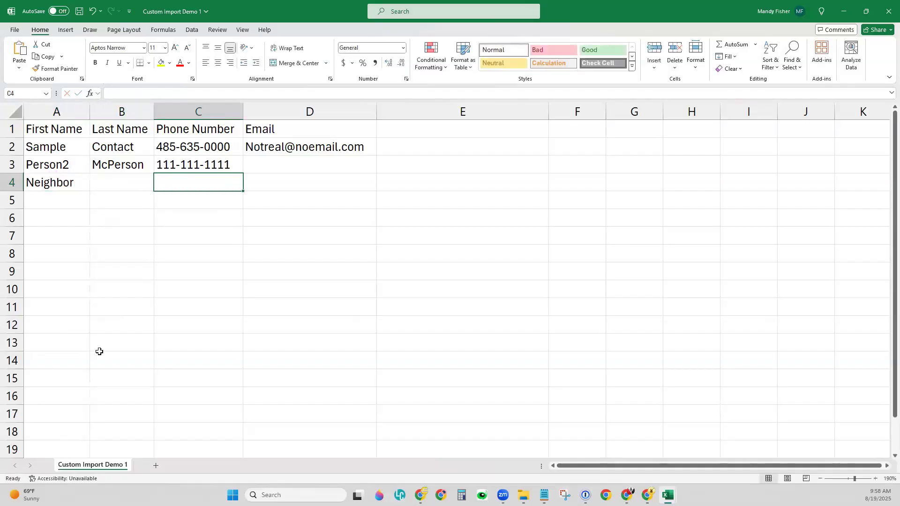
text(123-456-7899)
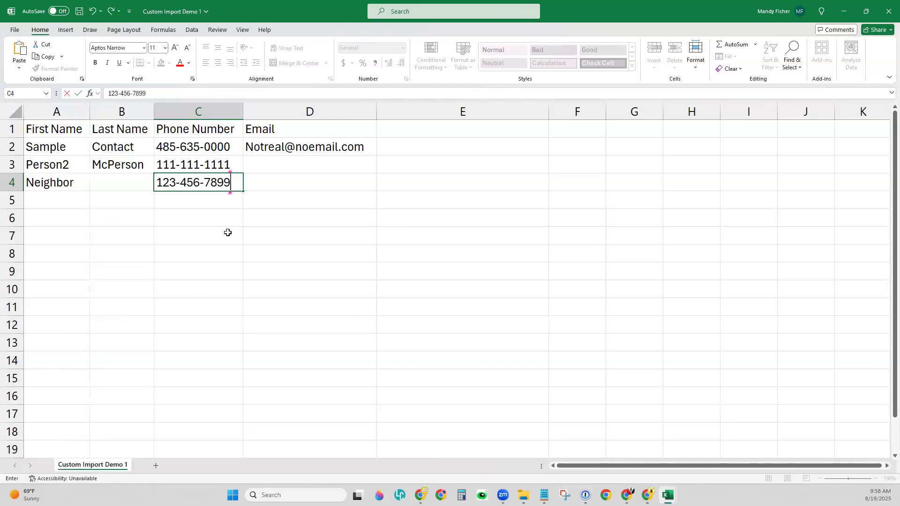
- Enter the new contact's last name in B4 with only its initial letter capitalized
click(135, 187)
text(JOnes)
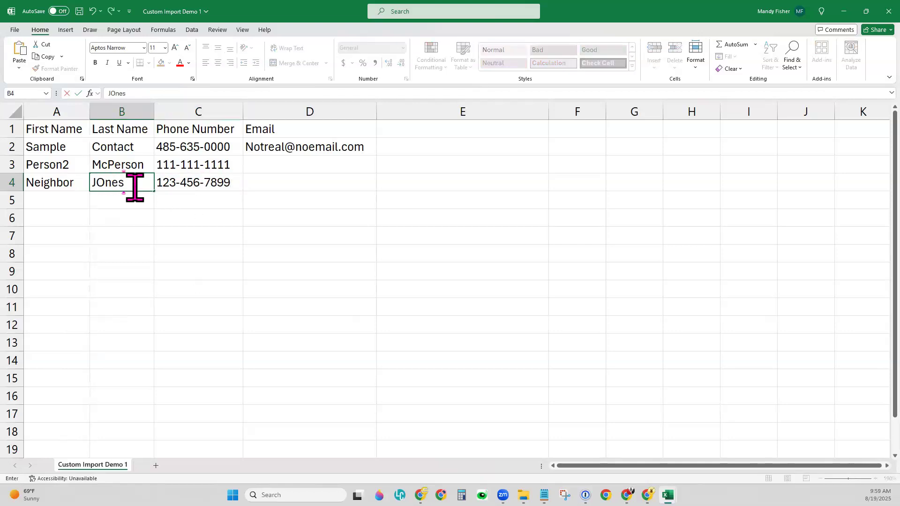
key(BackSpace)
key(BackSpace)
key(BackSpace)
key(BackSpace)
text(ones)
click(200, 218)
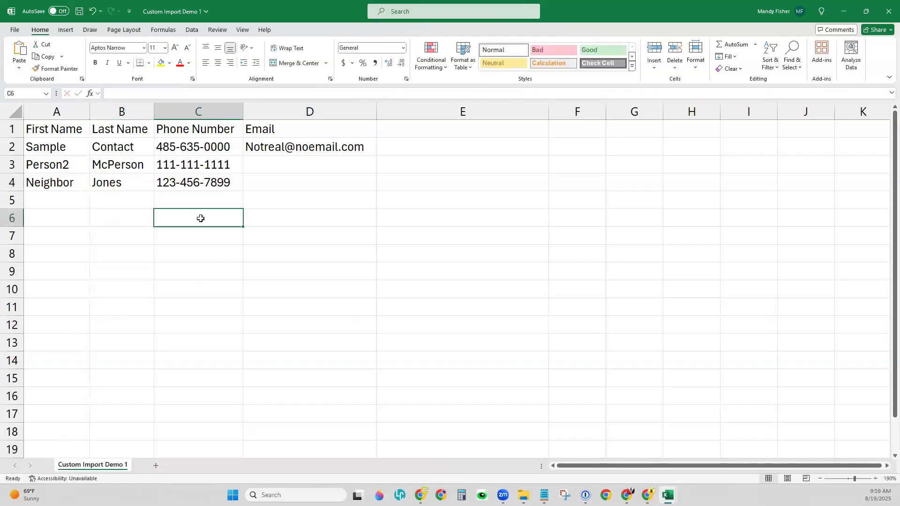
- Add a Tags column header in E1 and enter the tag "Import 08/19/25" in E2
click(197, 115)
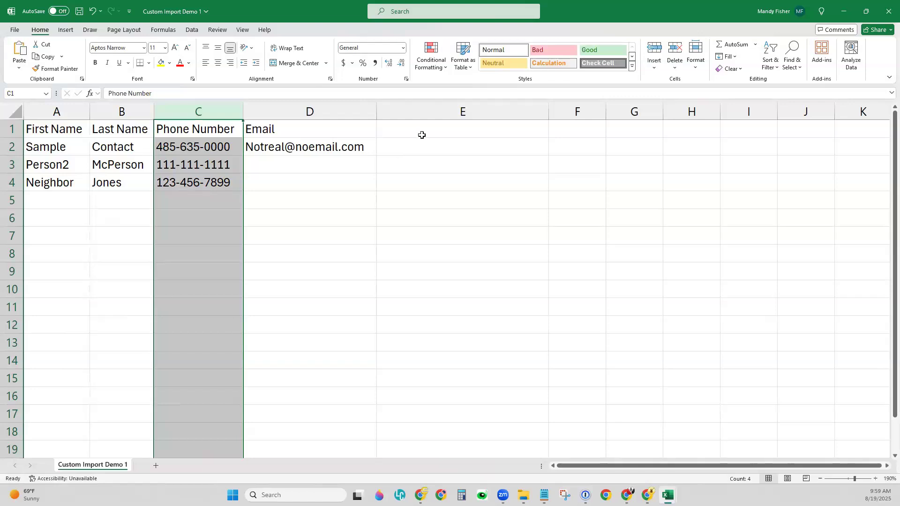
click(419, 135)
text(Tags)
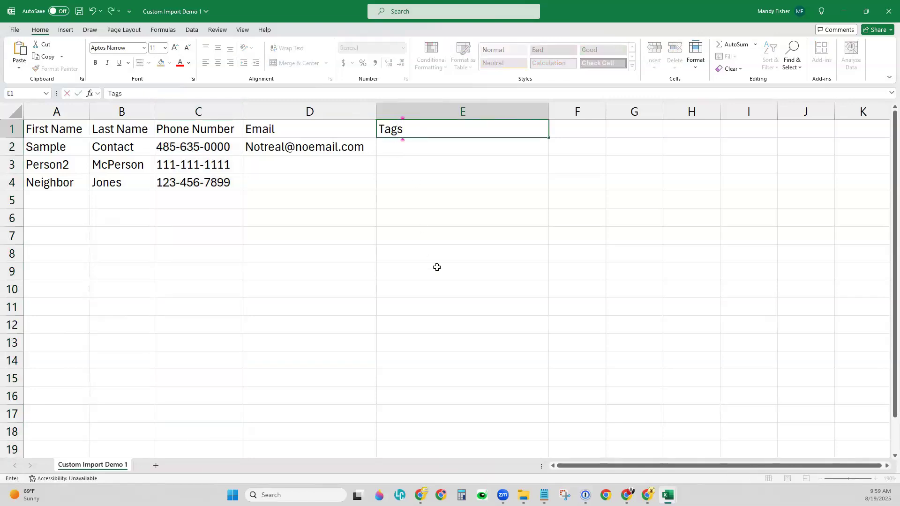
key(Return)
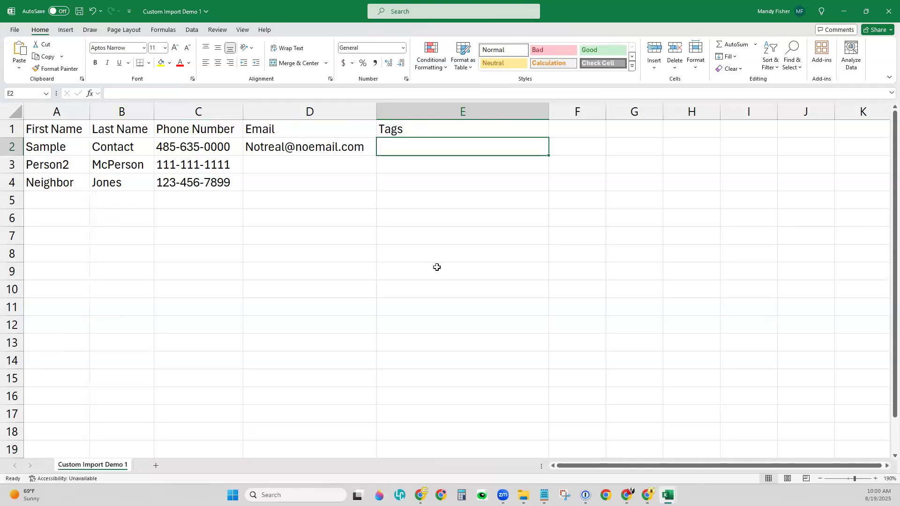
text(Import)
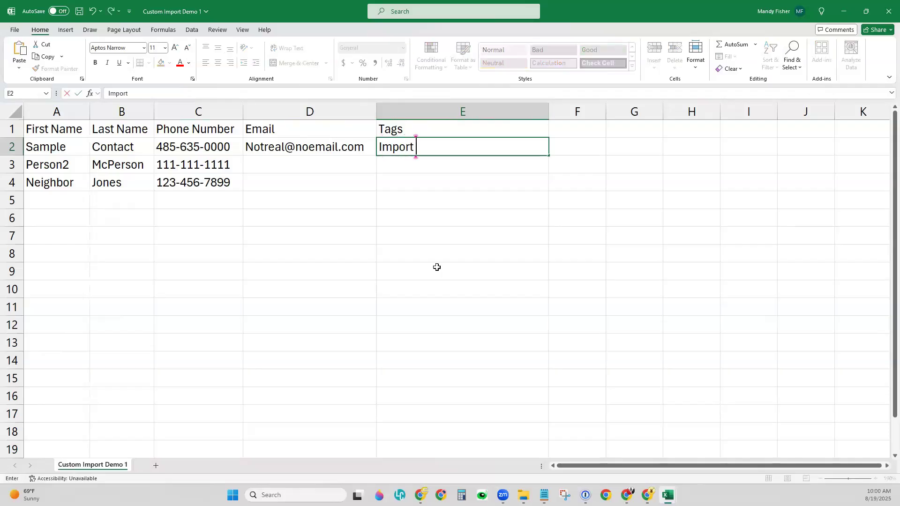
text( 08/19/25)
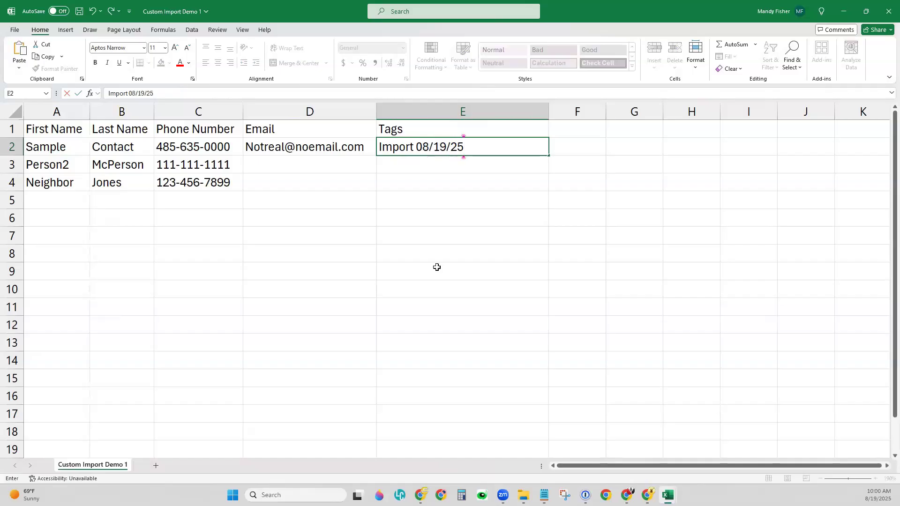
key(Return)
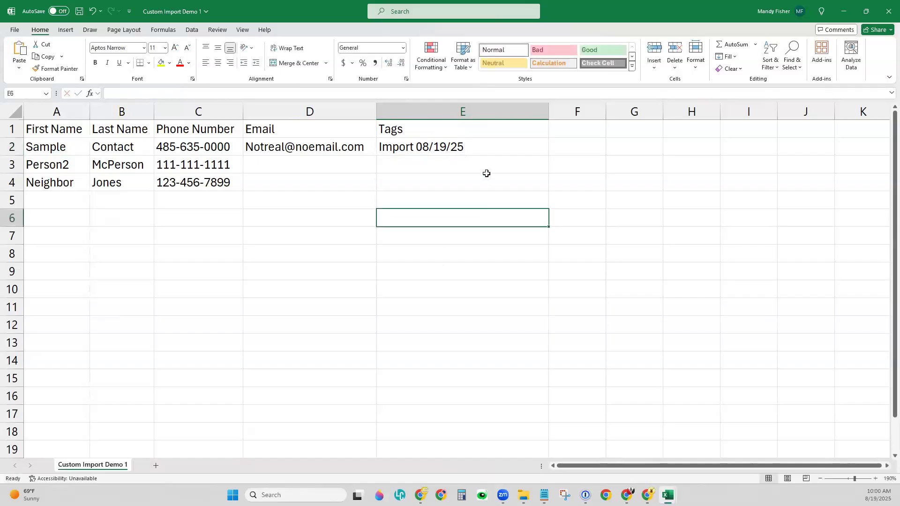
- Copy the import tag from E2 into E3 and E4, and save the workbook
click(482, 149)
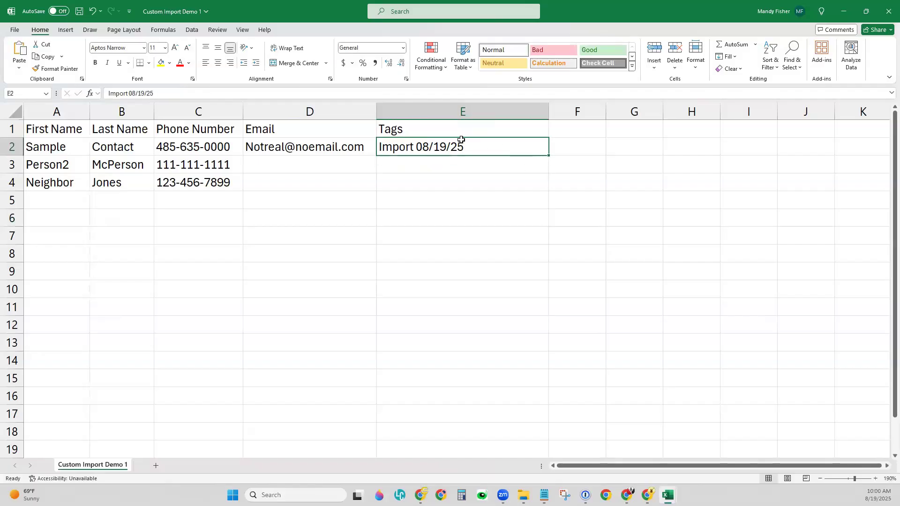
key(ctrl+c)
ctrl+click(455, 160)
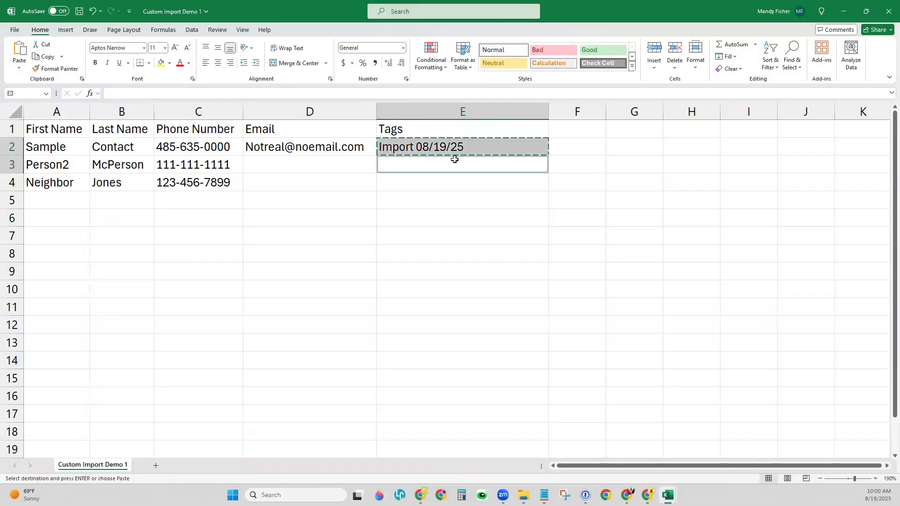
key(ctrl+v)
ctrl+click(444, 188)
key(ctrl+v)
click(530, 218)
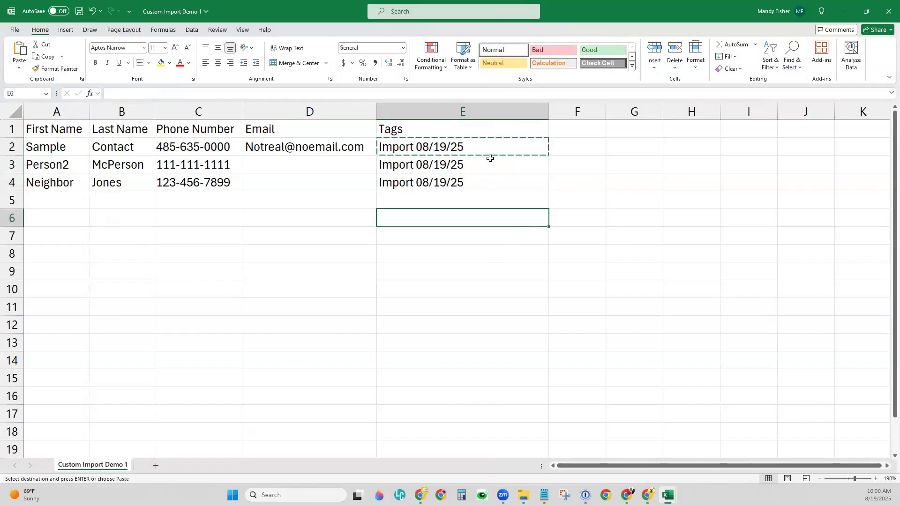
click(582, 193)
click(79, 12)
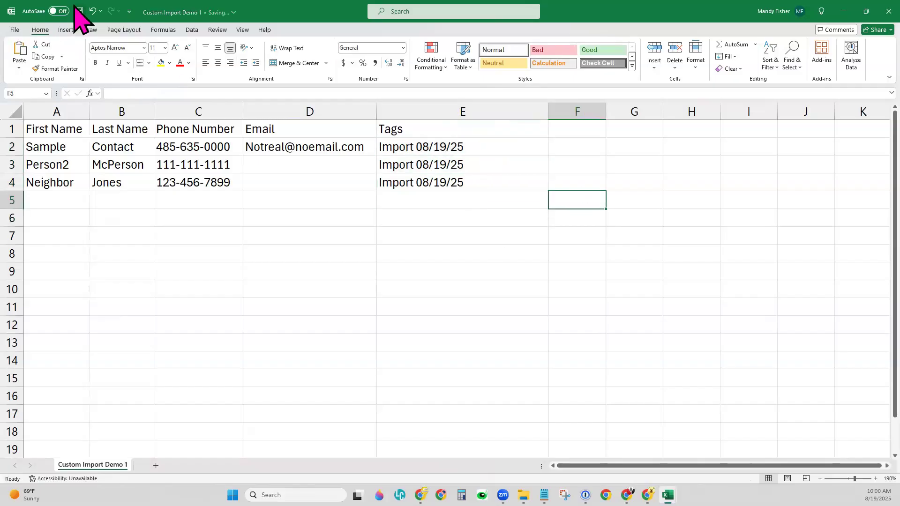
- Append the comma-separated tags "Family, Seller" to the import tag in E2 and "Buyer" to the one in E3
double_click(467, 143)
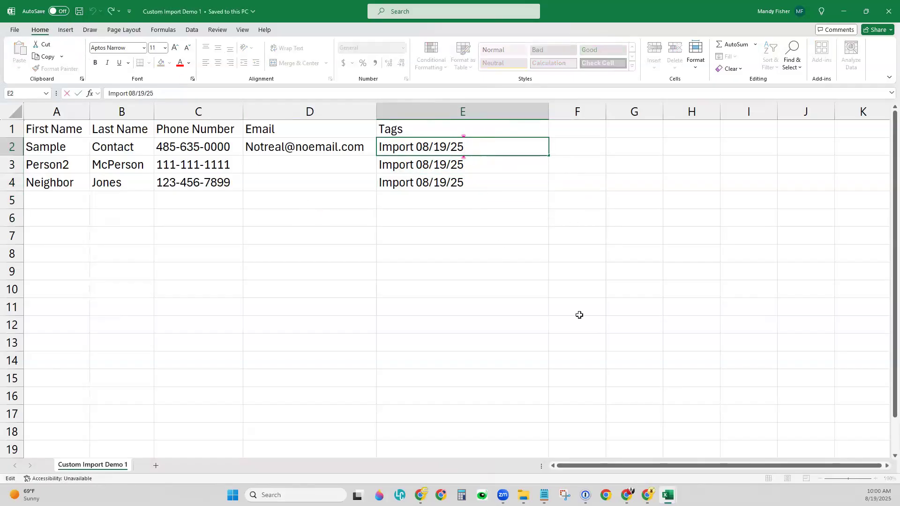
text(, Family, Seller)
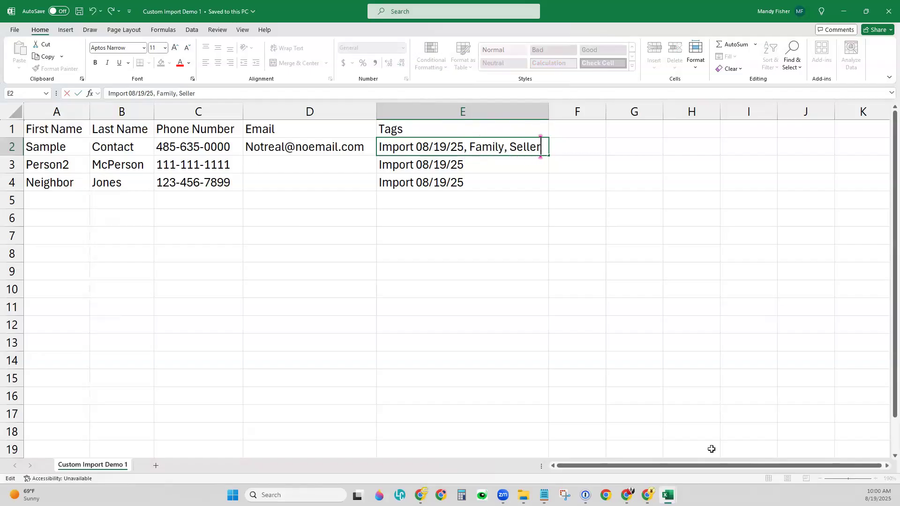
double_click(501, 169)
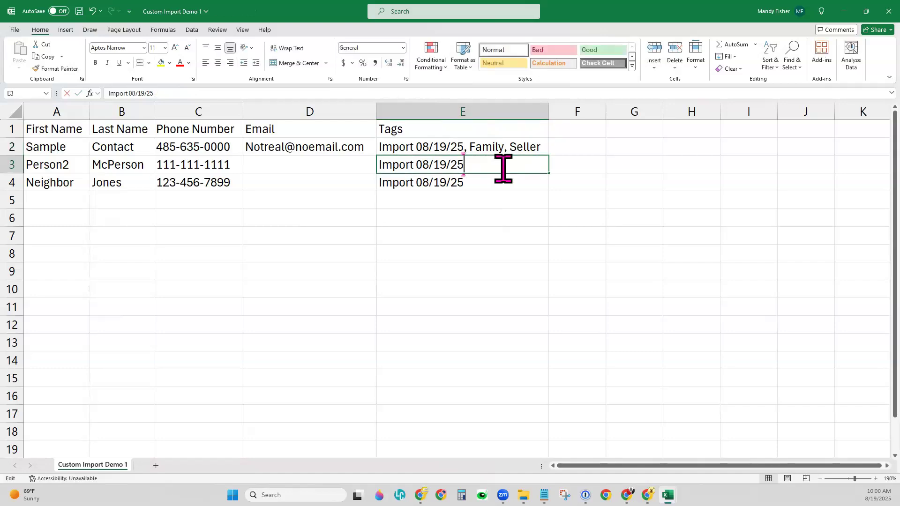
text(, Buyer)
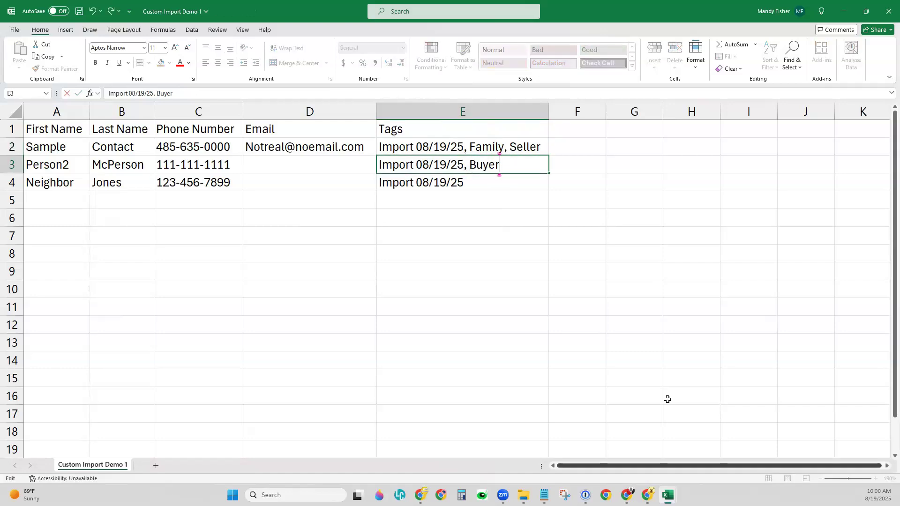
- Append the comma-separated tag "Referral" to the import tag in E4
click(488, 193)
double_click(495, 182)
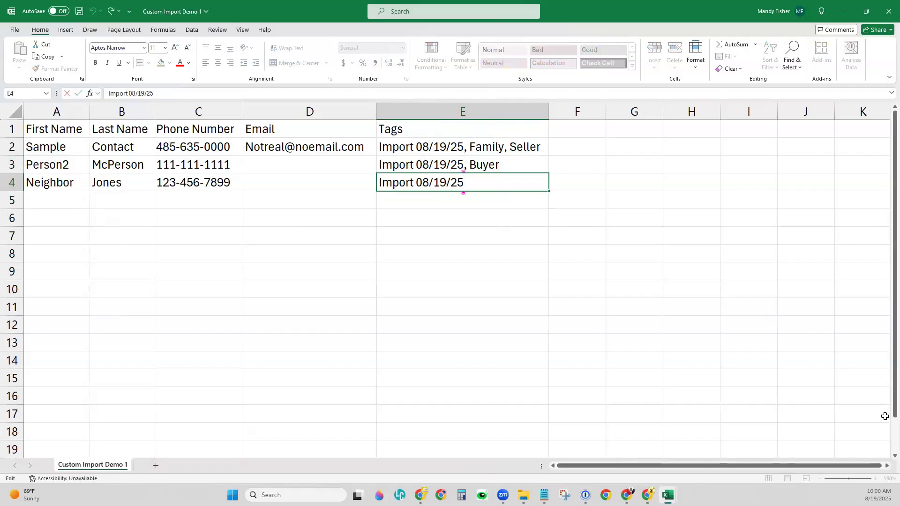
text(,)
text(r)
key(BackSpace)
text(Referral)
key(Return)
click(169, 284)
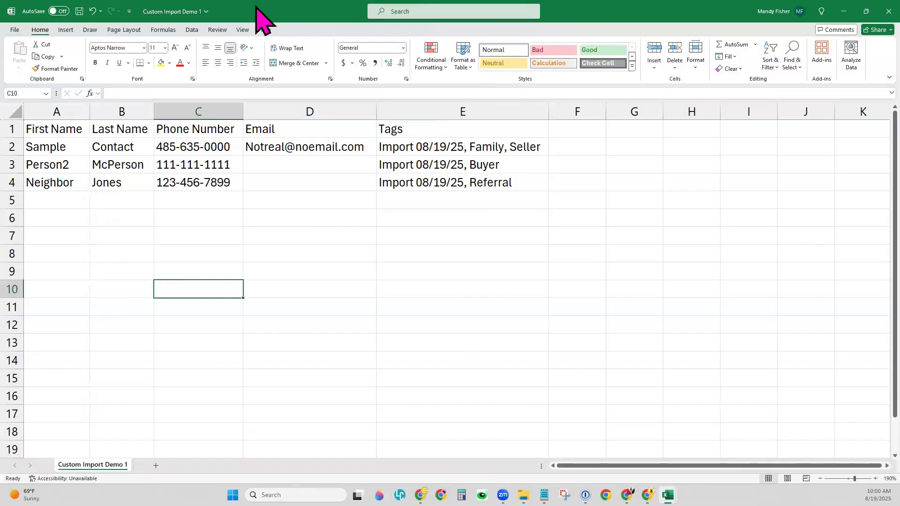
- Switch to KW Command in the browser, upload 081925 Custom Import Demo 1.csv for the contact import and continue to field matching
drag(256, 6, 281, 0)
click(847, 5)
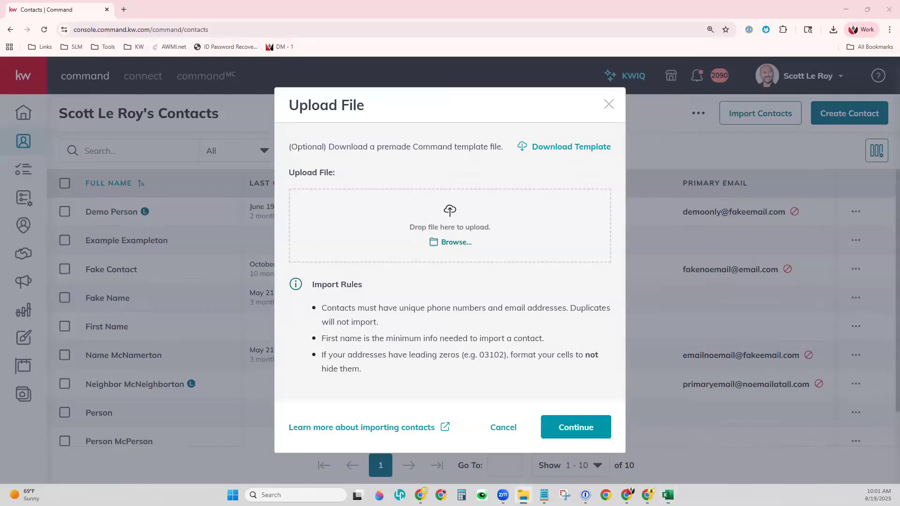
drag(59, 124, 466, 241)
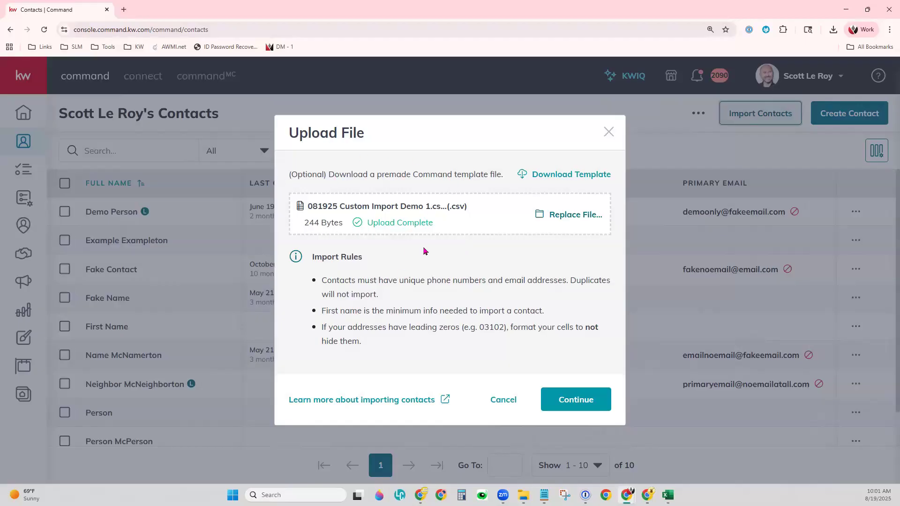
click(600, 408)
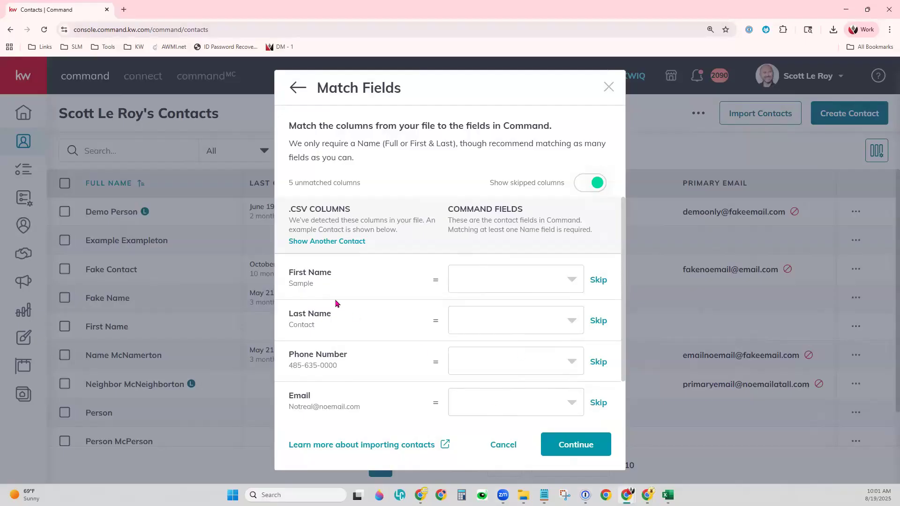
- Match the file's First Name and Last Name columns to the Command fields First Name and Last Name
click(457, 279)
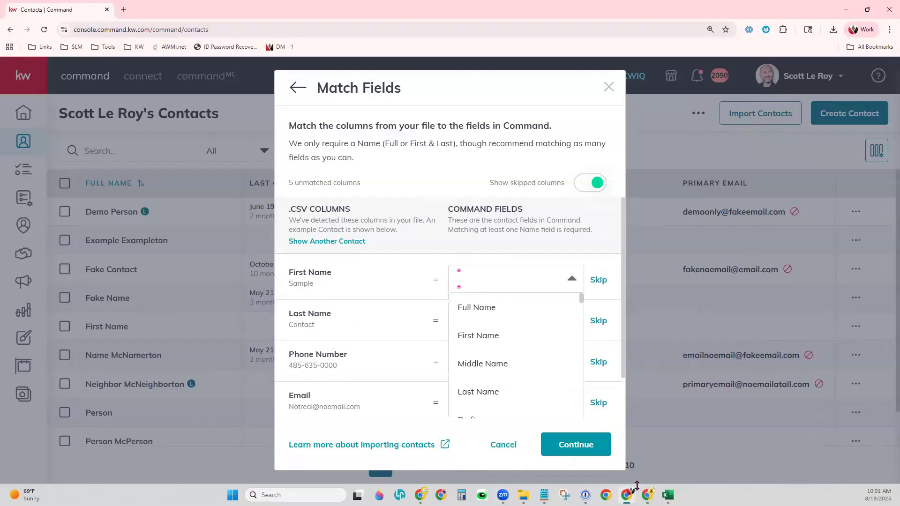
text(First)
click(492, 308)
click(494, 324)
text(Last name)
click(491, 328)
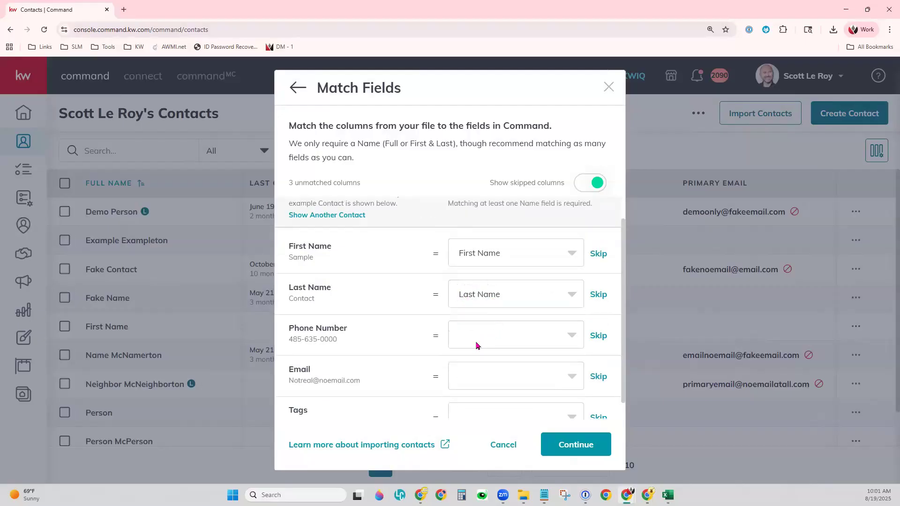
- Match the Phone Number column to Primary Phone and the Email column to Primary Email
click(457, 312)
text(Primary)
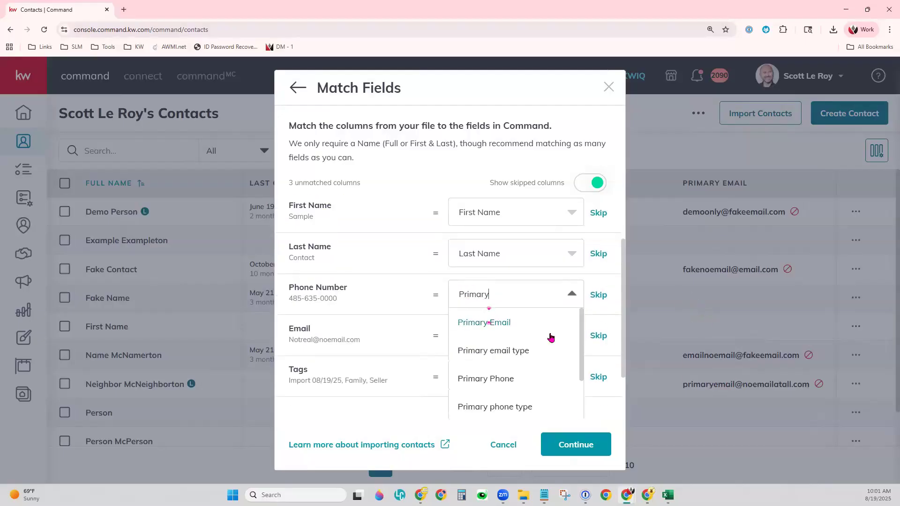
click(517, 380)
click(468, 360)
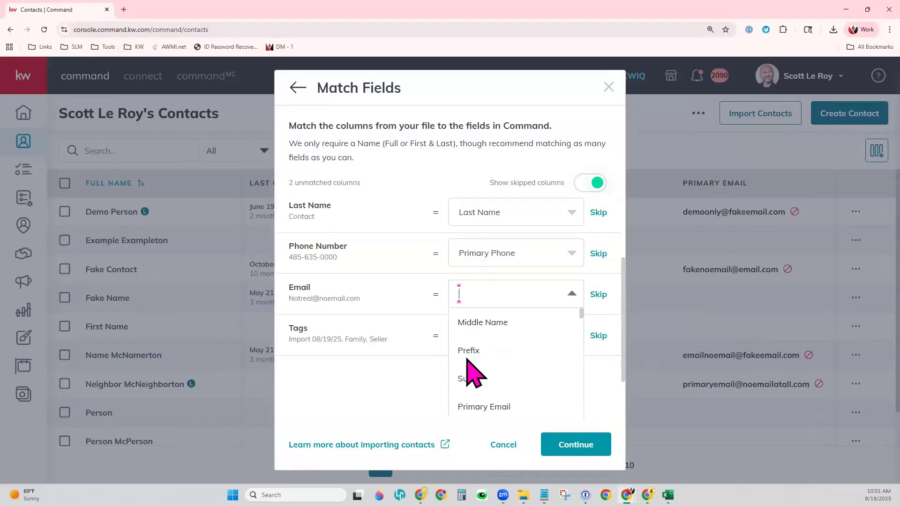
text(Primary)
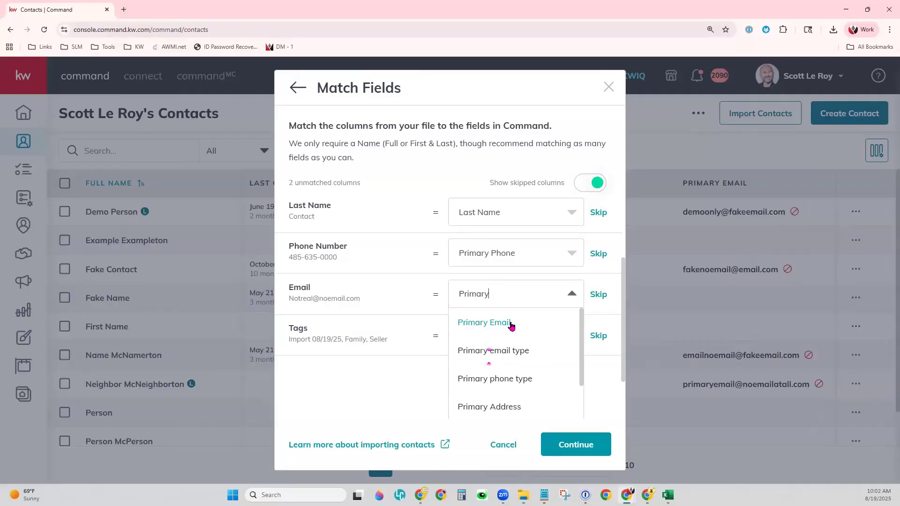
click(511, 324)
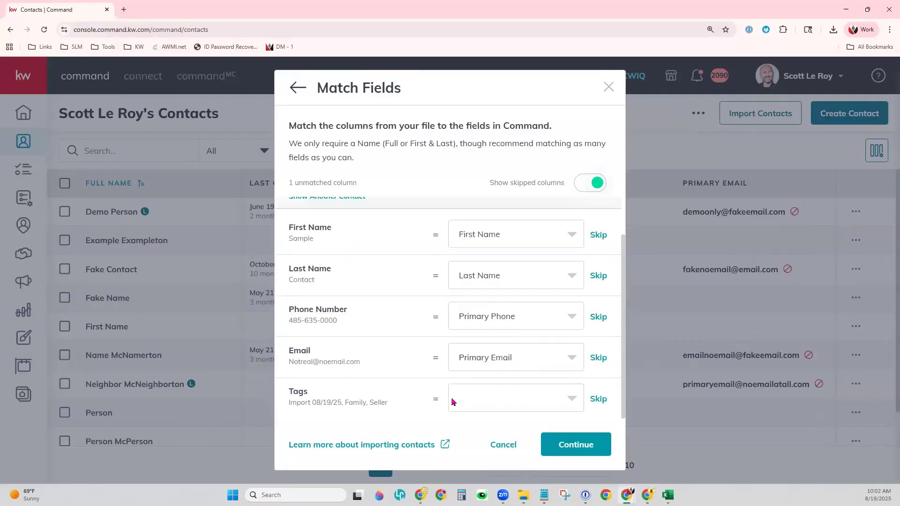
- Match the Tags column to the Tags field and continue to the import review
click(496, 399)
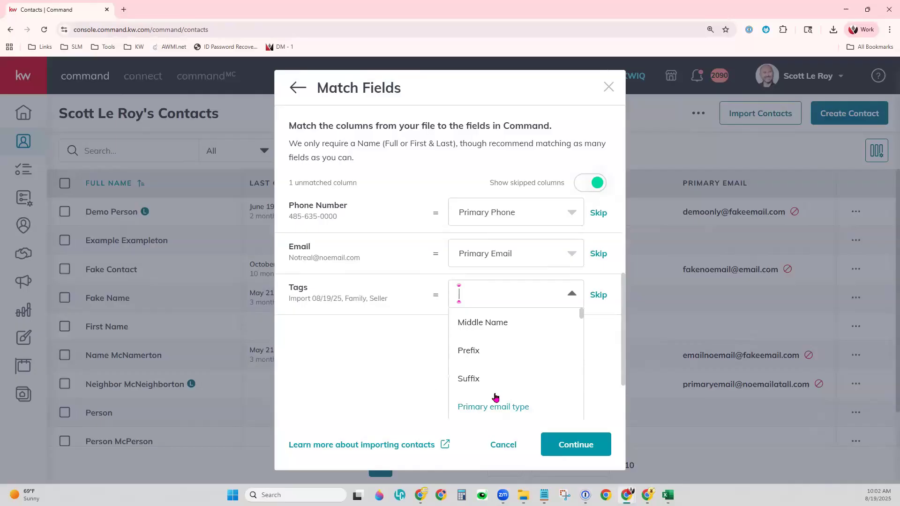
text(Tags)
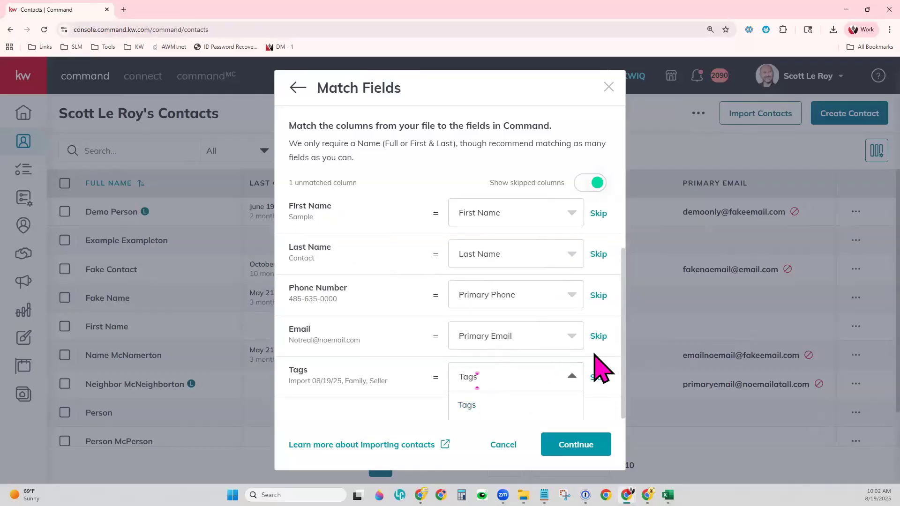
click(484, 404)
scroll(393, 344, up, 2)
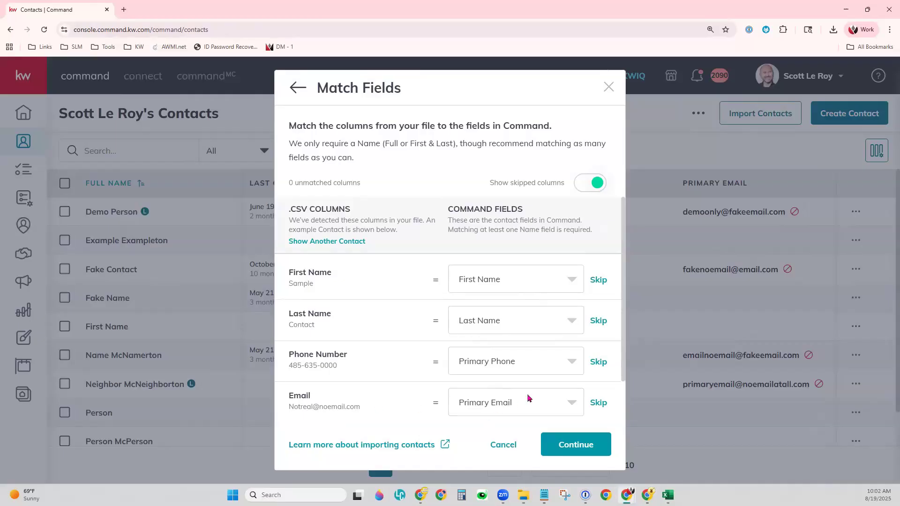
scroll(533, 396, down, 1)
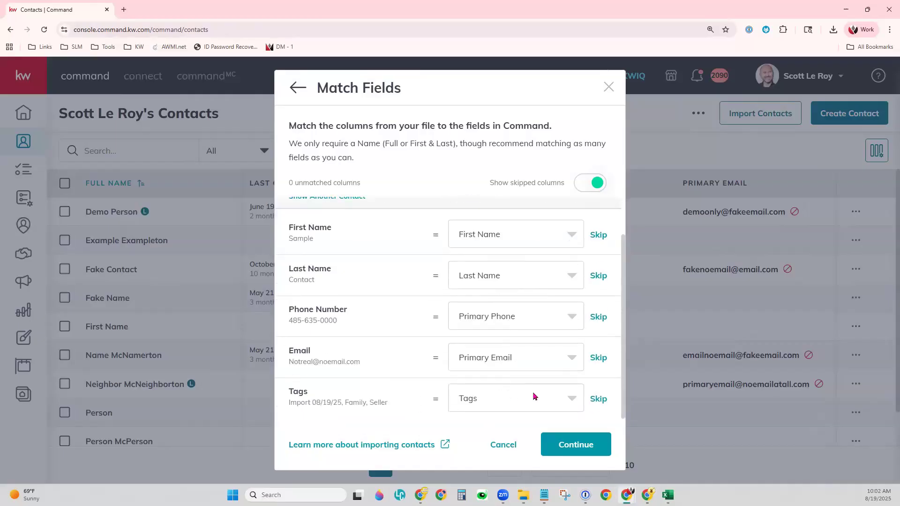
click(581, 445)
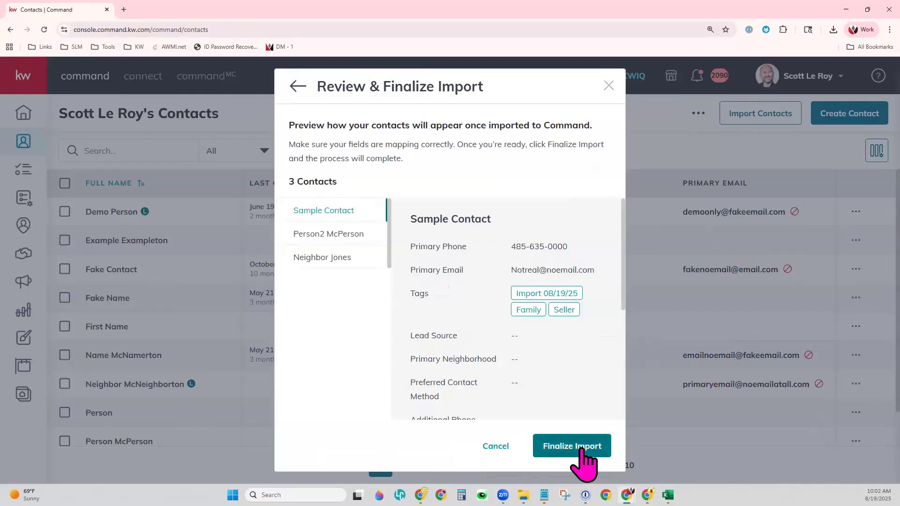
- Preview the second and third contacts' mapped details, and finalize the import, returning to the contacts list
click(330, 234)
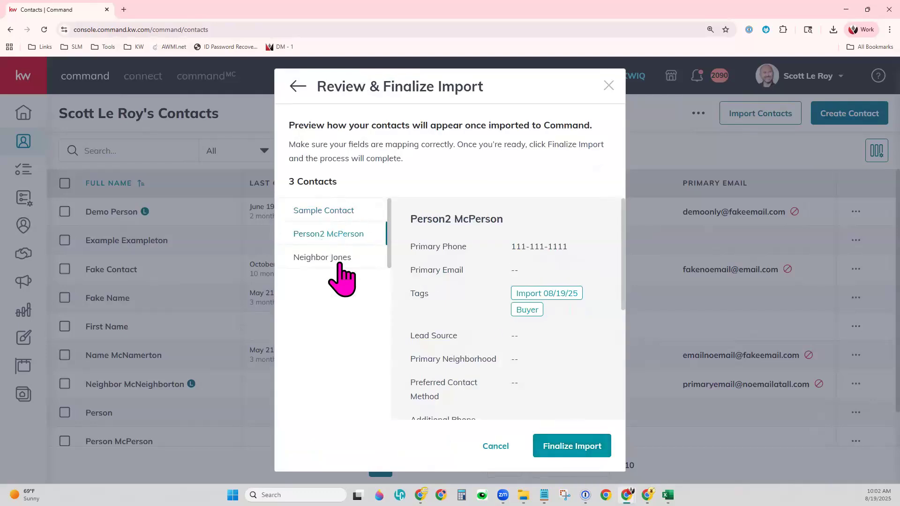
click(337, 262)
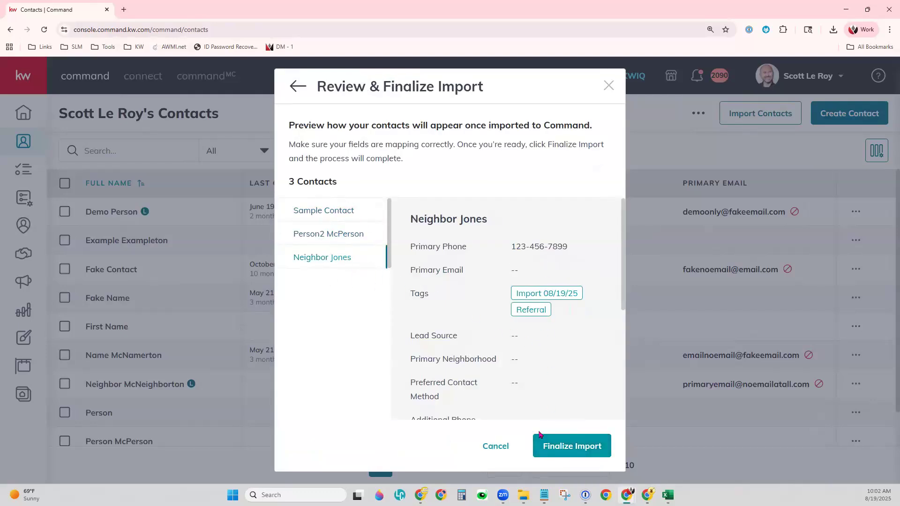
click(586, 449)
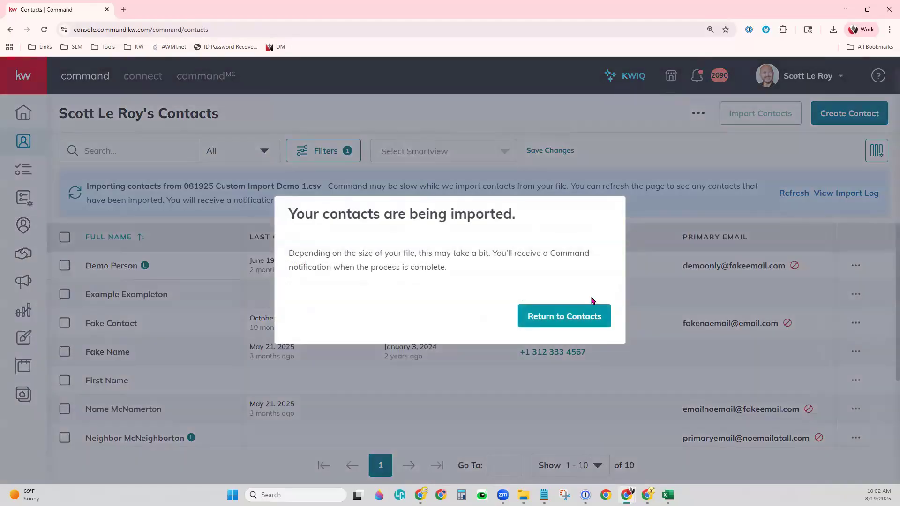
click(566, 317)
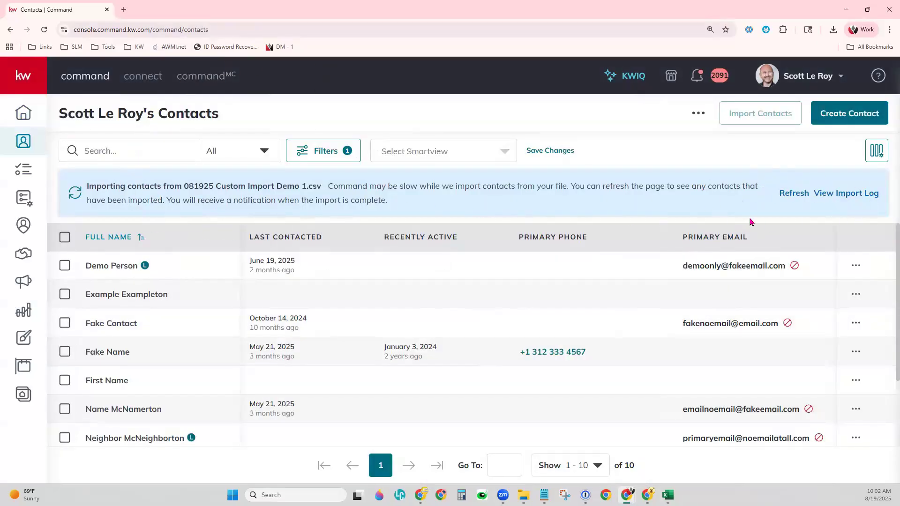
- Refresh the contacts list and check the notifications for the contact import's status
click(793, 194)
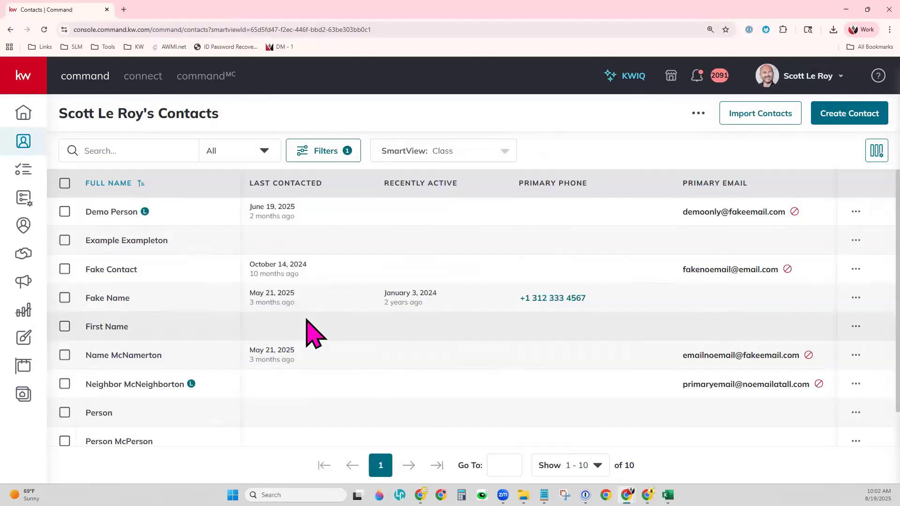
click(698, 78)
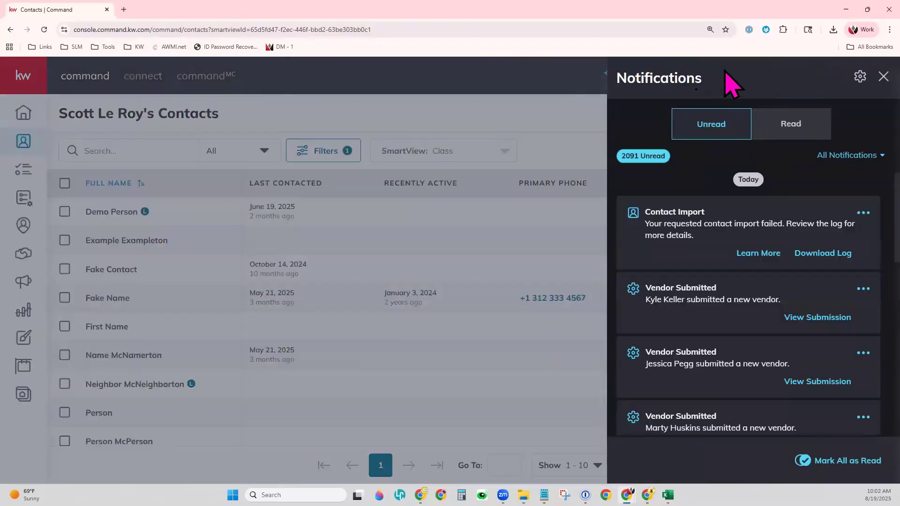
drag(664, 234, 850, 249)
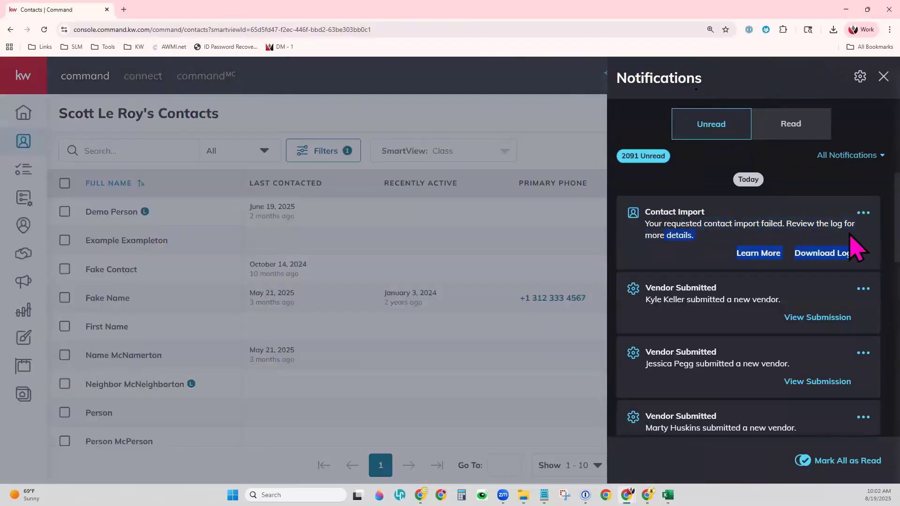
click(850, 234)
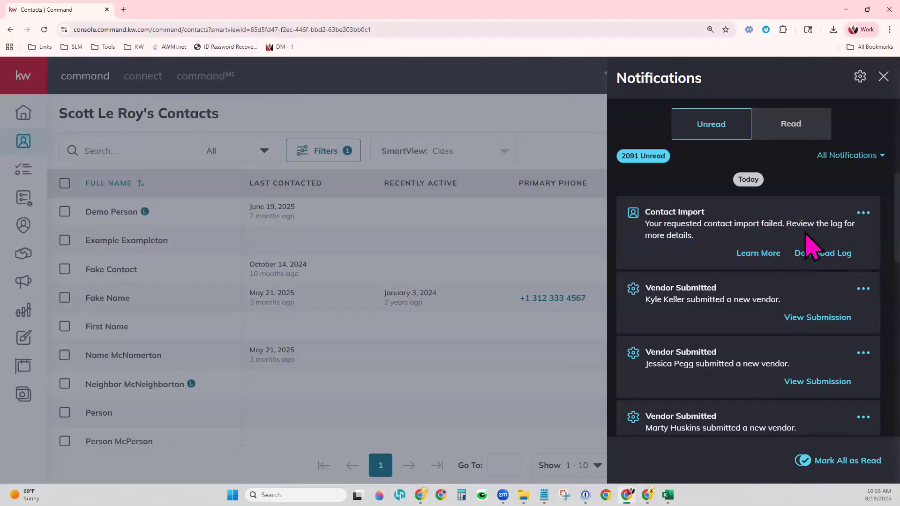
- Download the log from the contact import notification and open it maximized in Excel
click(839, 253)
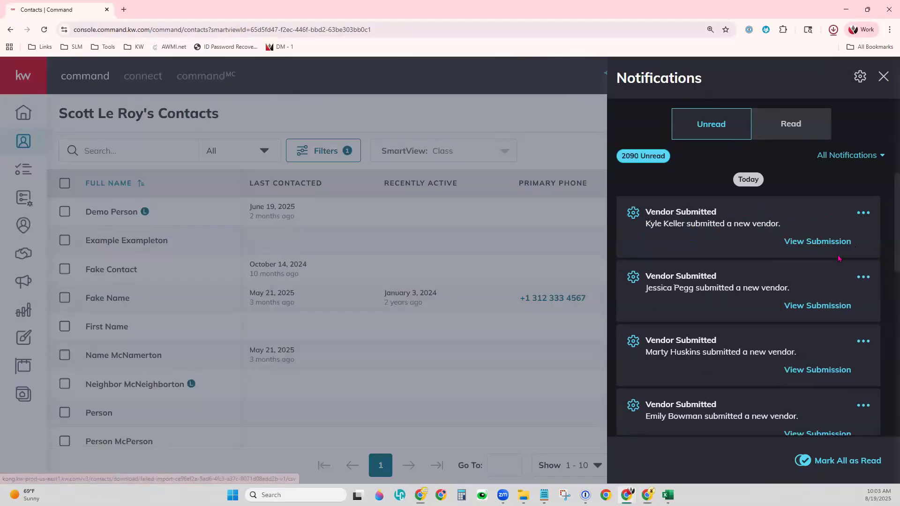
click(771, 60)
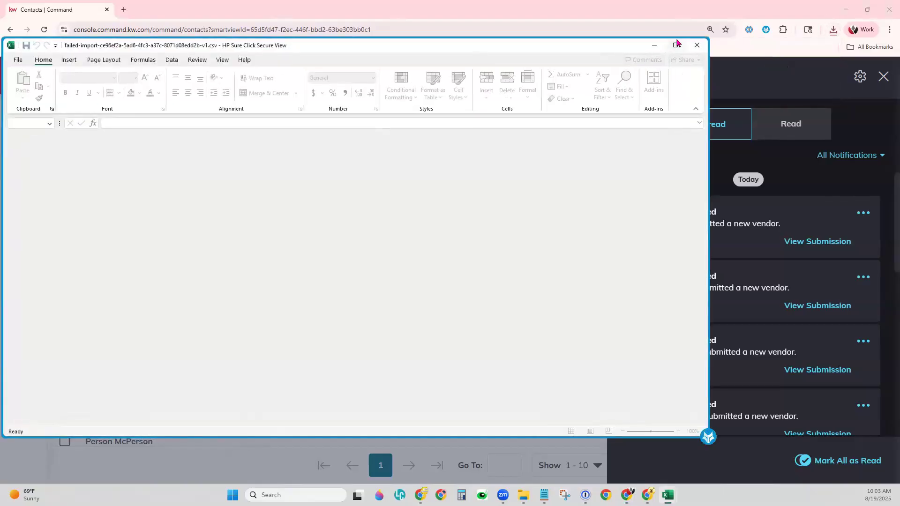
click(675, 45)
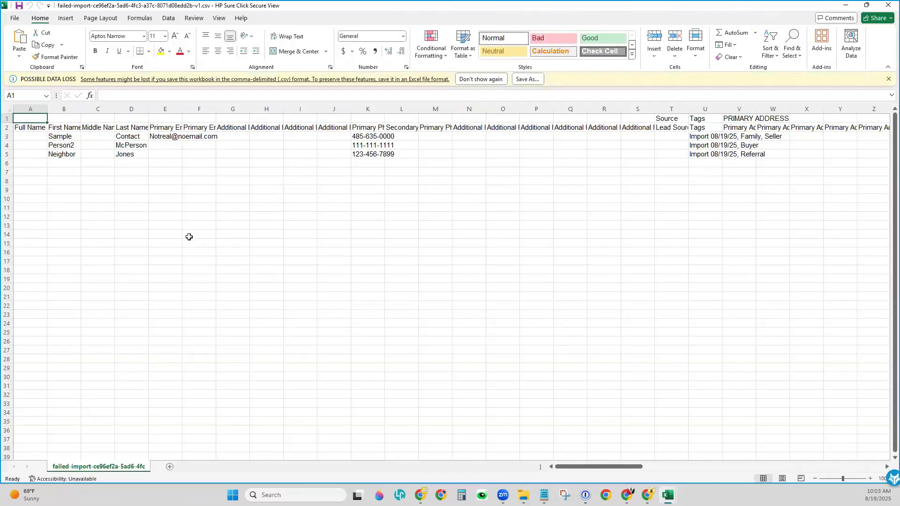
- Examine the error columns at the far end of the import log, around validation column CJ
click(569, 467)
click(603, 469)
drag(603, 469, 669, 114)
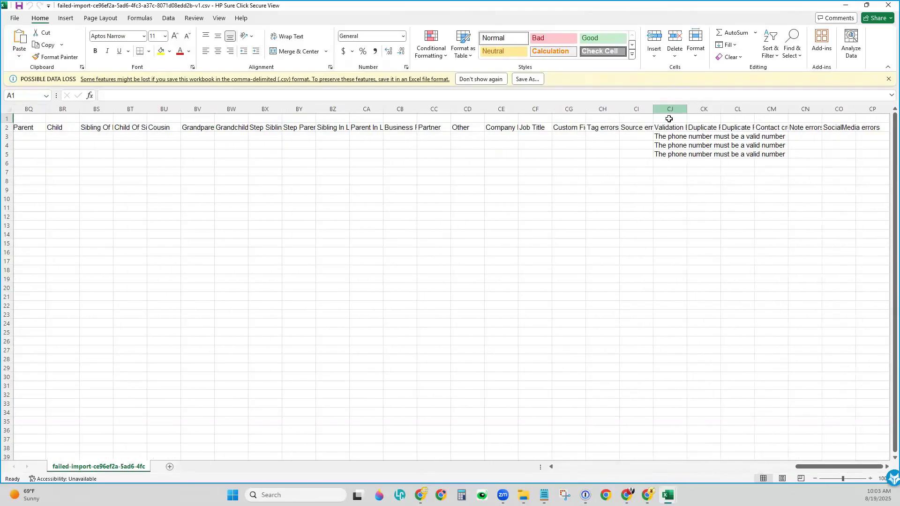